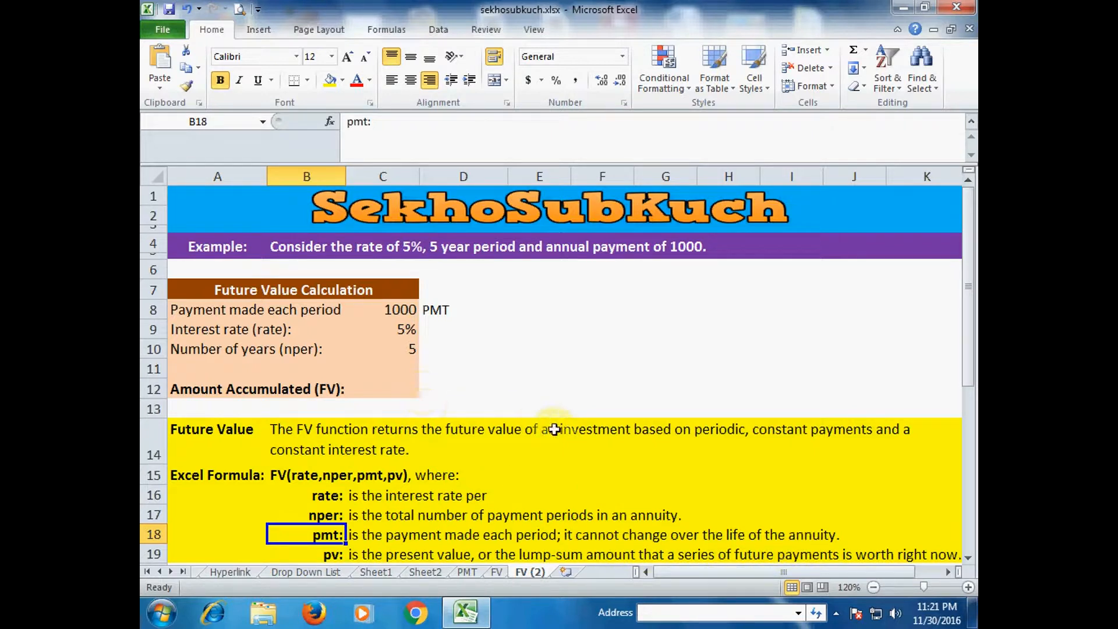
Step: Examine the FV function description, the example text, and the payment, interest rate and number of years in the Future Value Calculation table
click(240, 432)
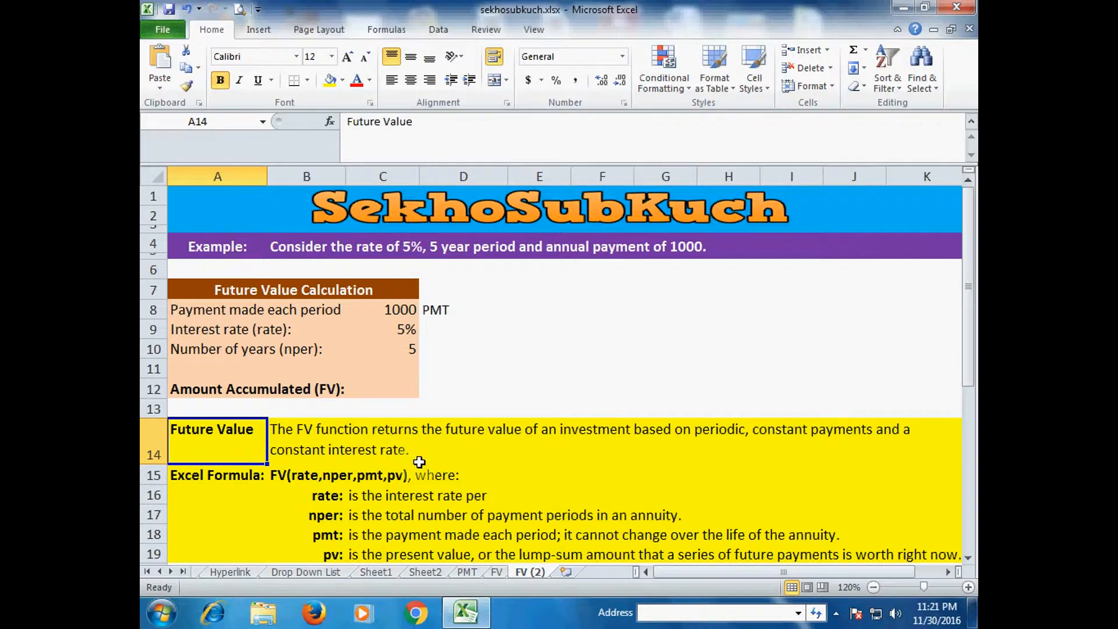
click(235, 256)
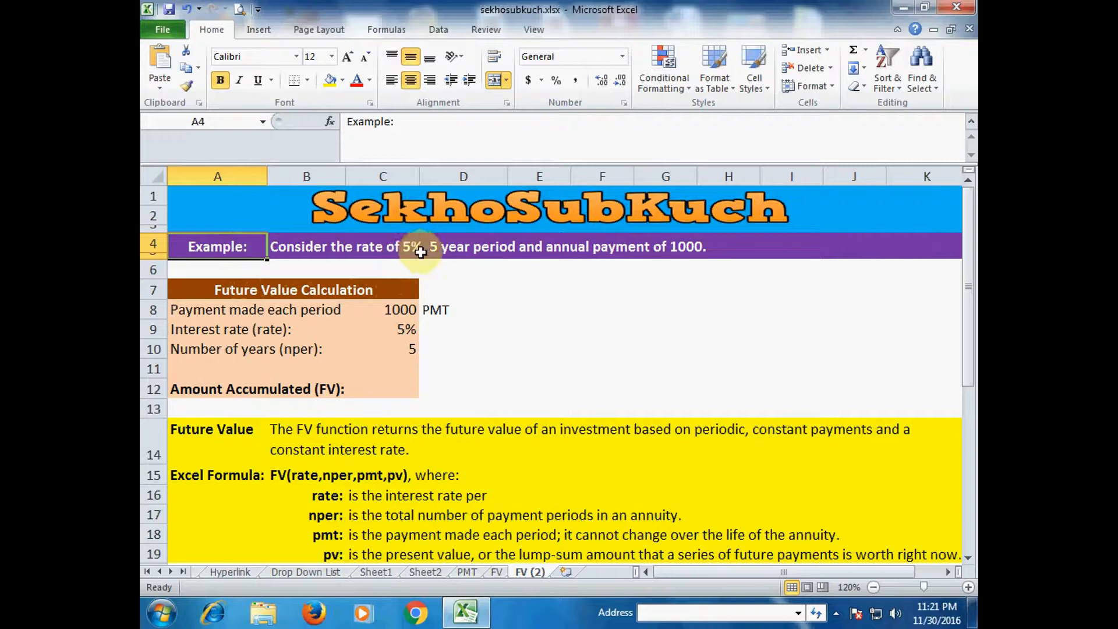
click(407, 388)
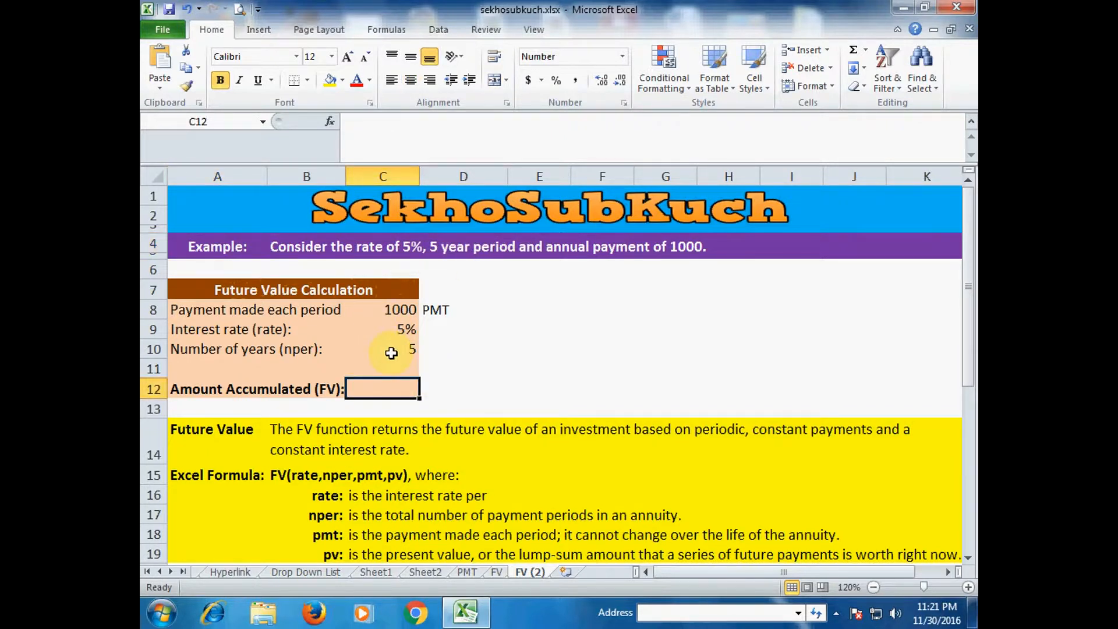
click(260, 310)
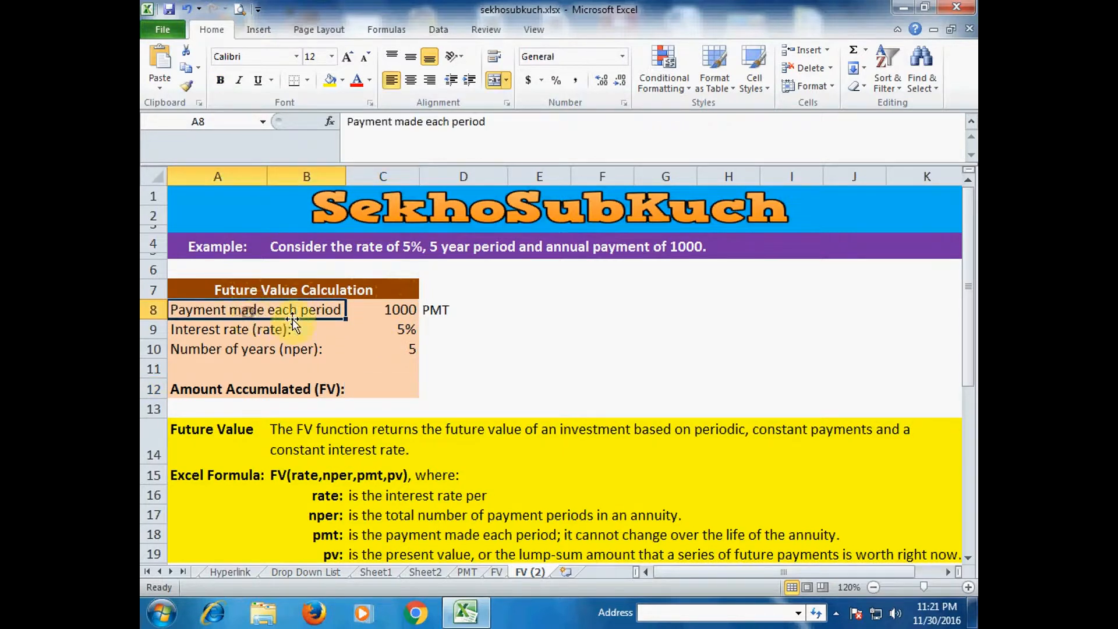
click(380, 313)
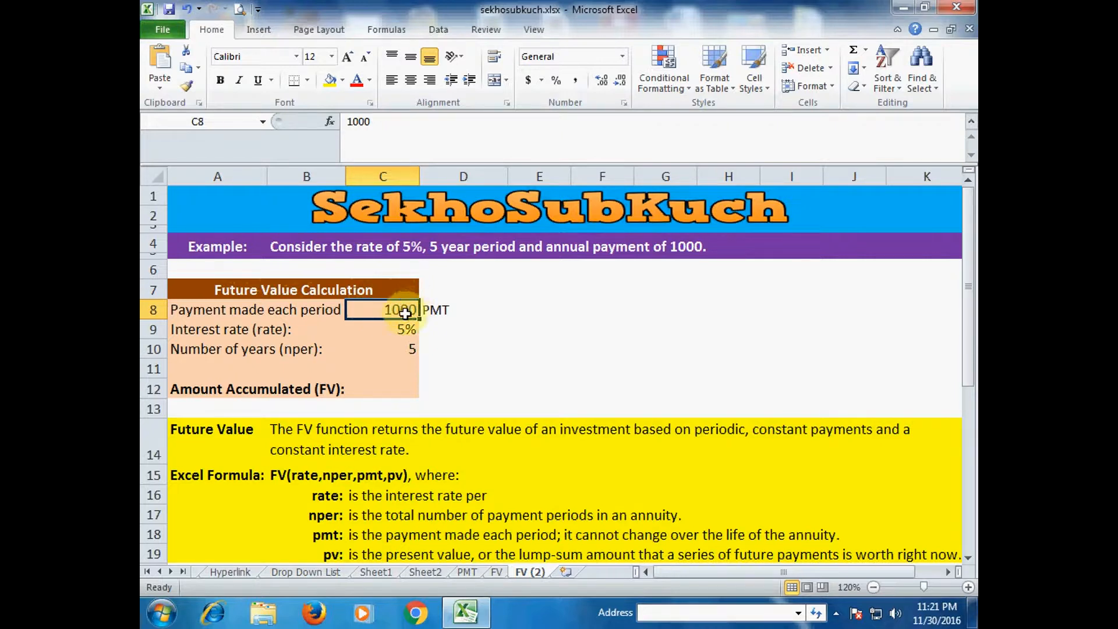
click(263, 329)
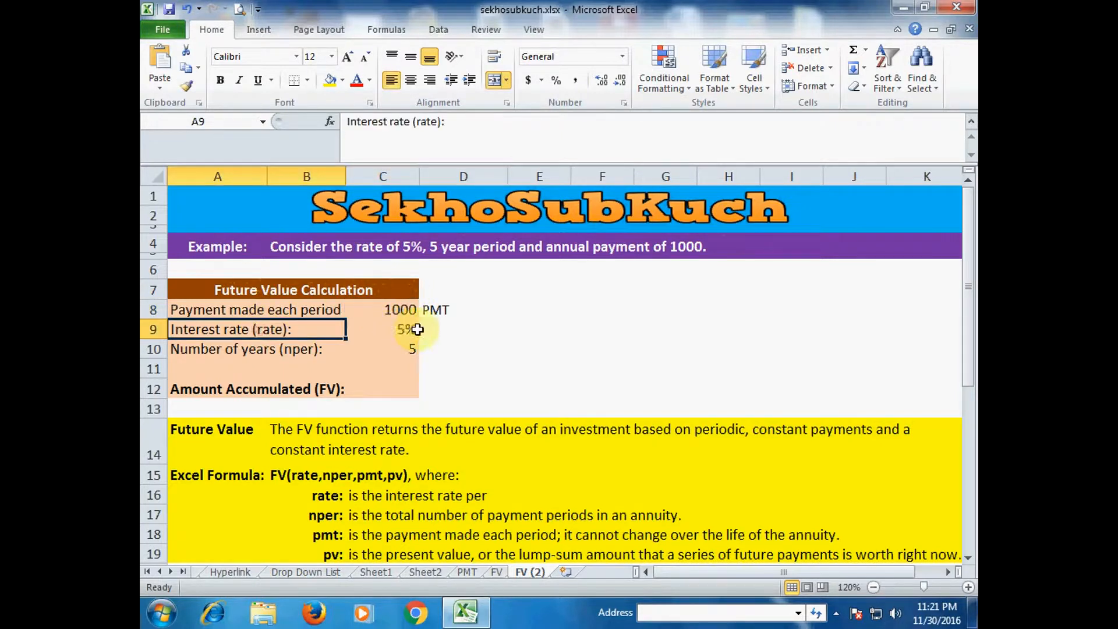
click(400, 329)
click(280, 350)
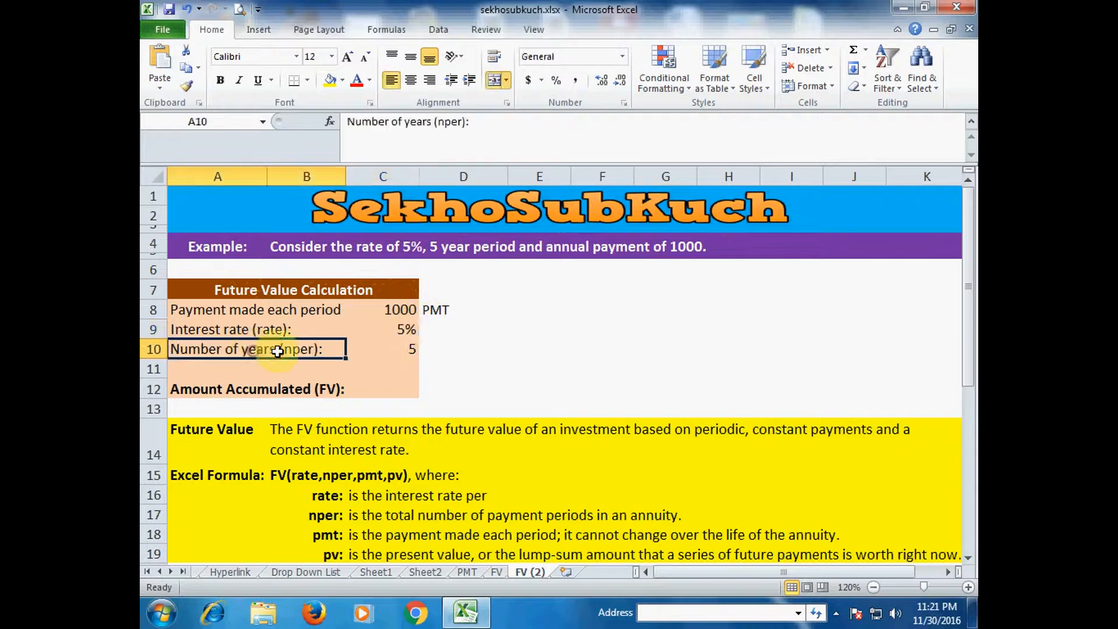
click(389, 350)
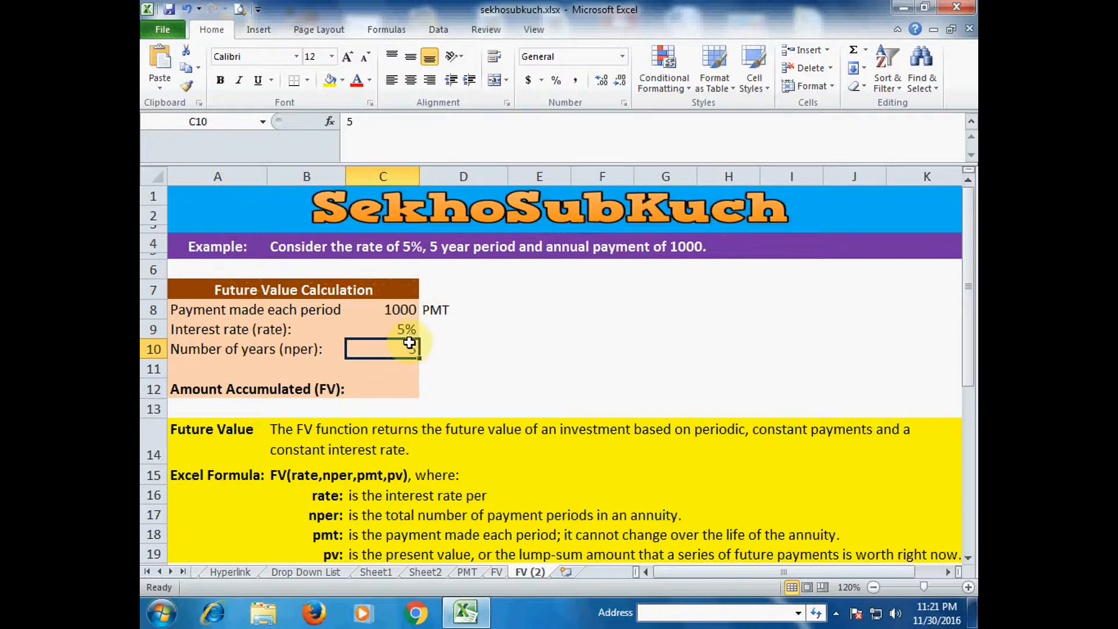
click(401, 309)
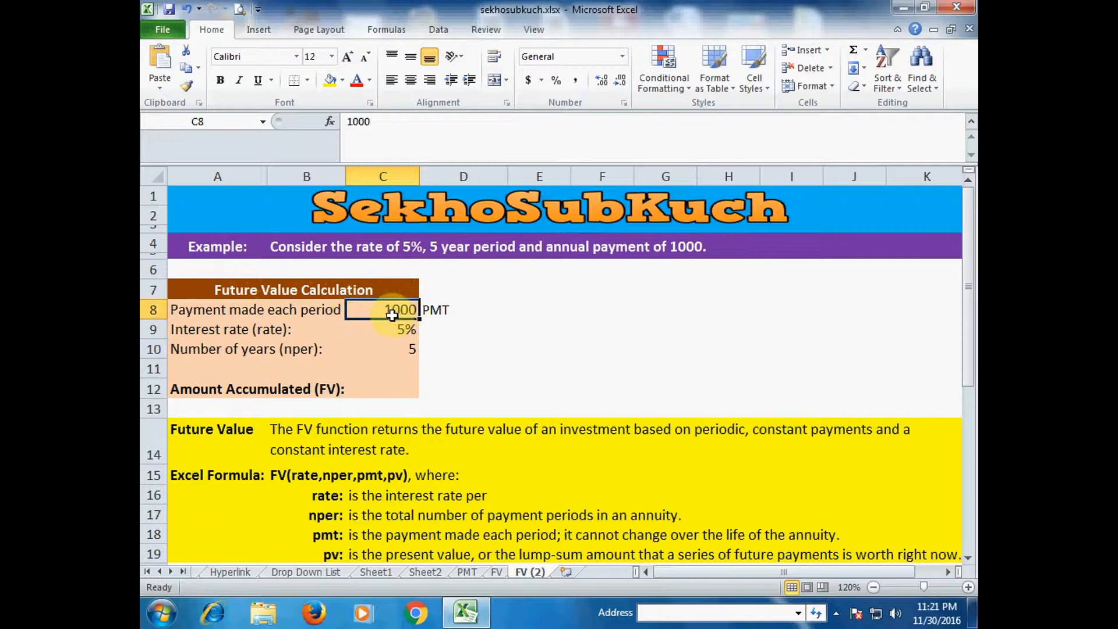
Step: Enter the formula =FV(C9,C10,C8,0,0) in cell C12 to calculate the accumulated amount
click(396, 387)
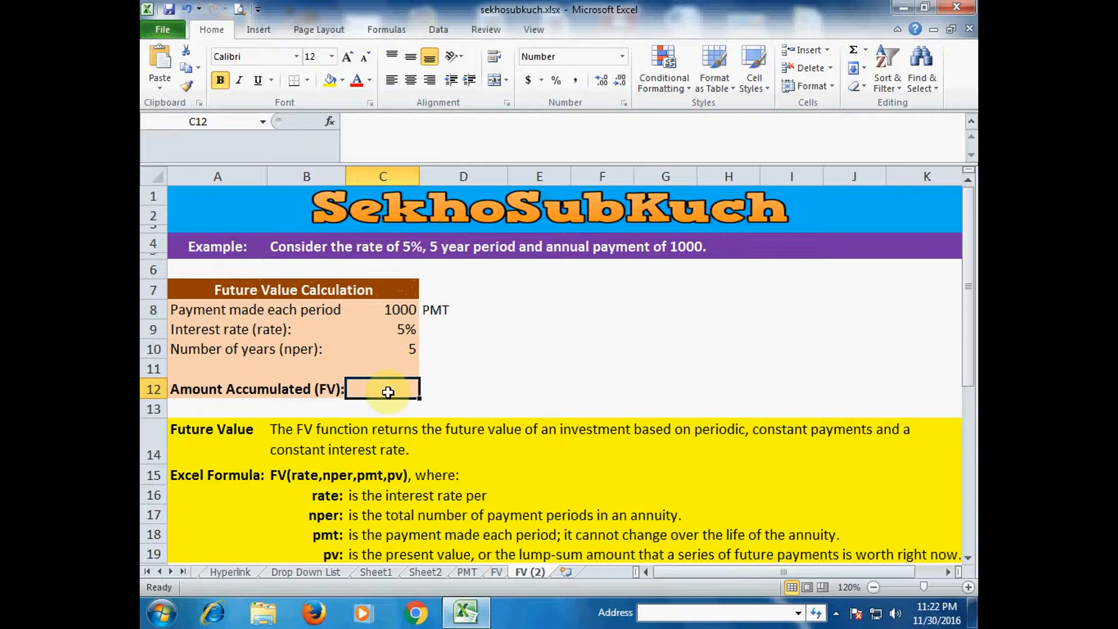
text(=FV)
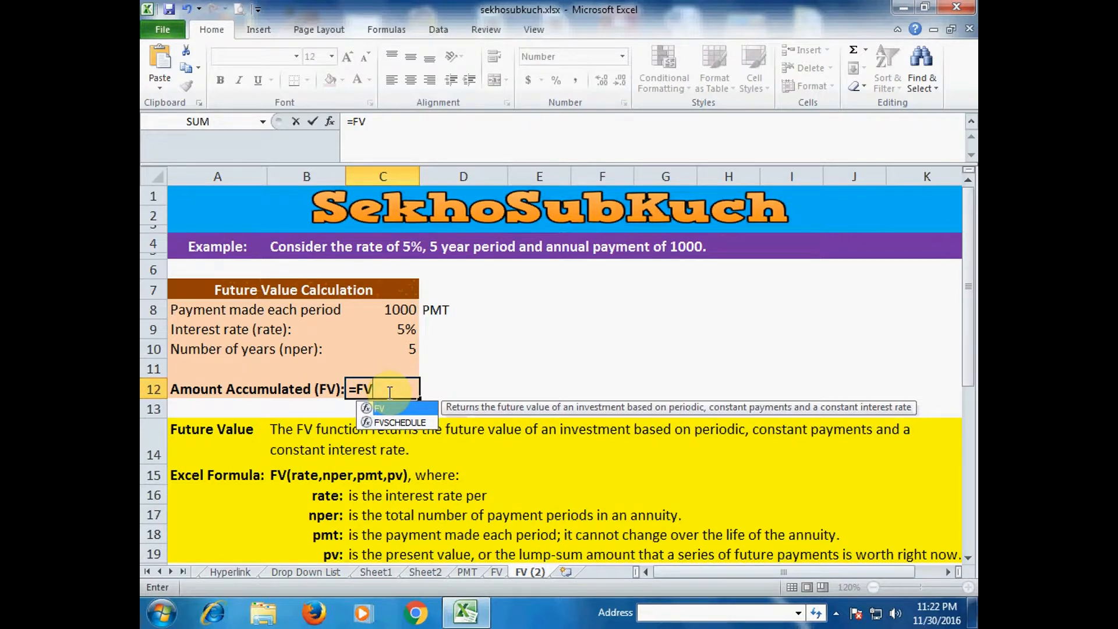
text(()
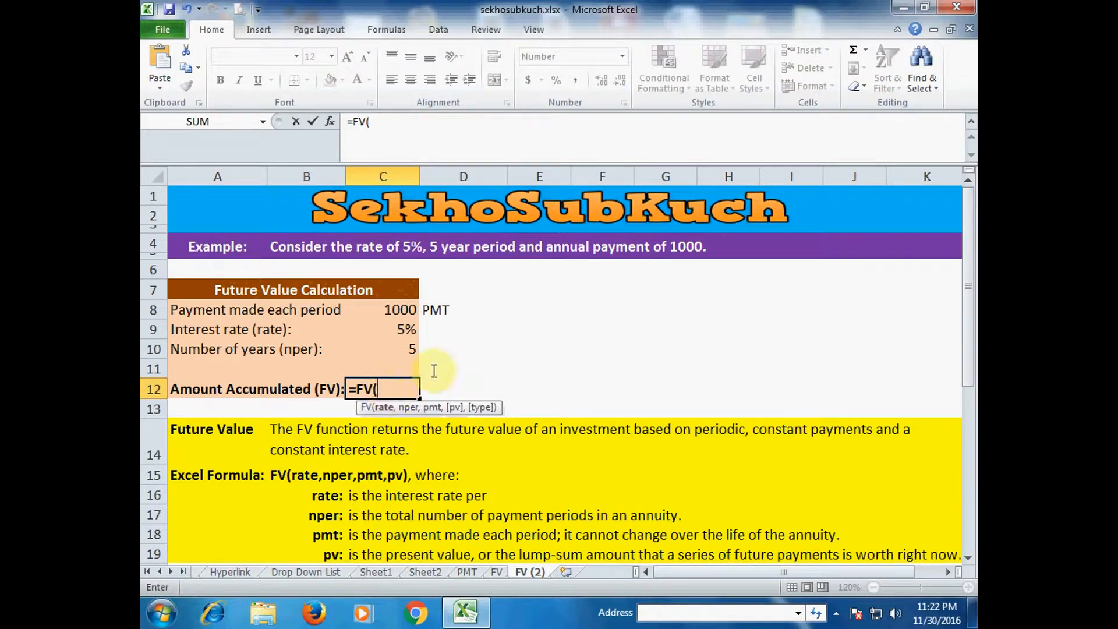
click(402, 329)
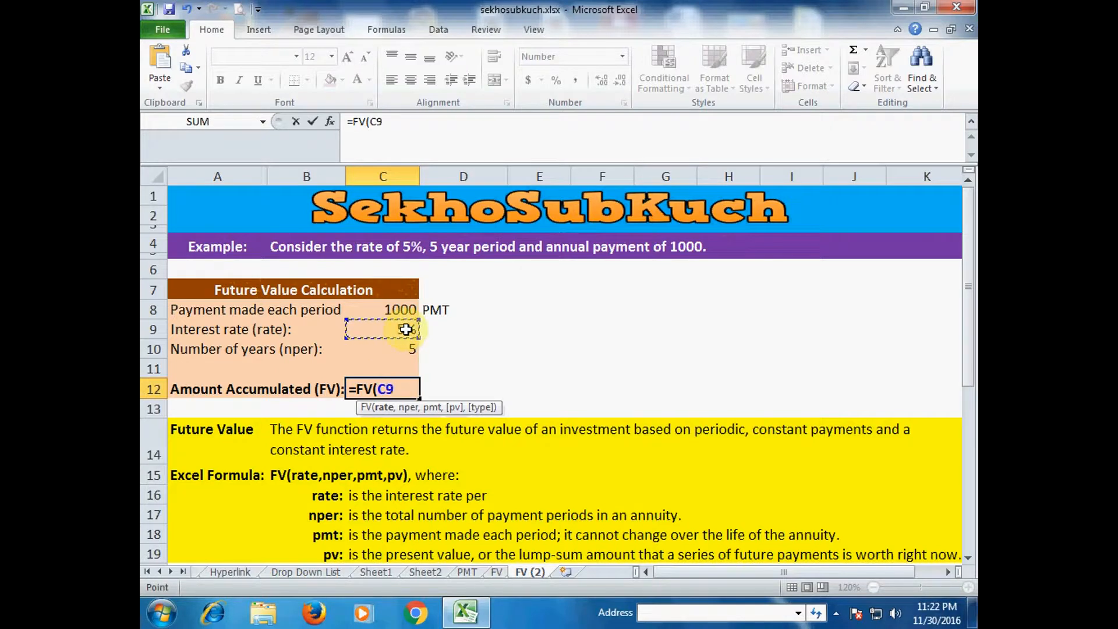
text(,)
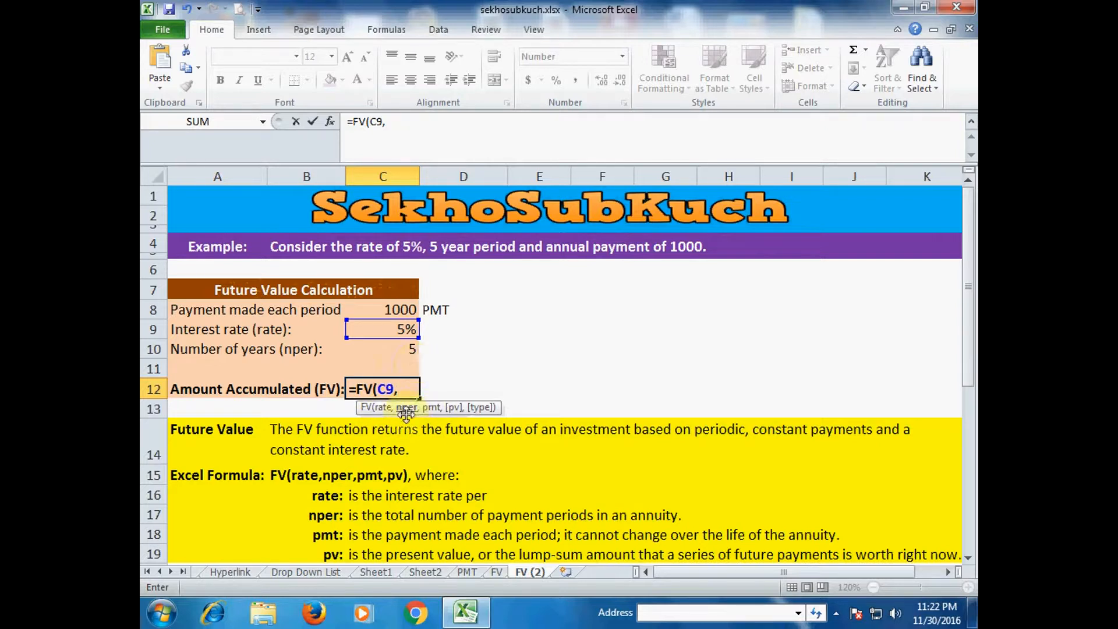
click(406, 349)
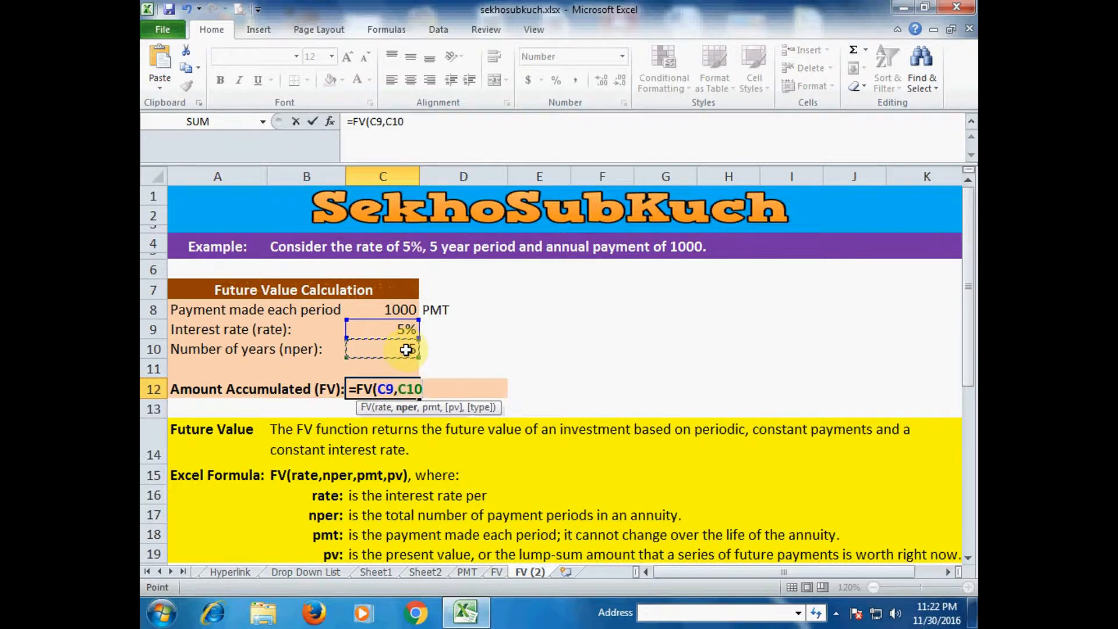
text(,)
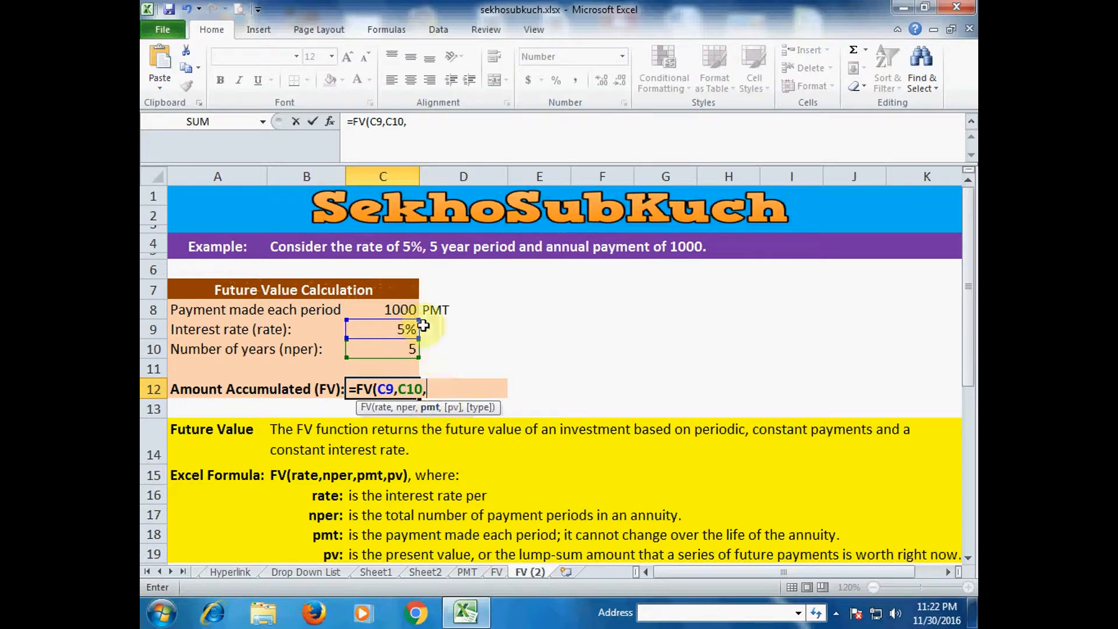
click(401, 310)
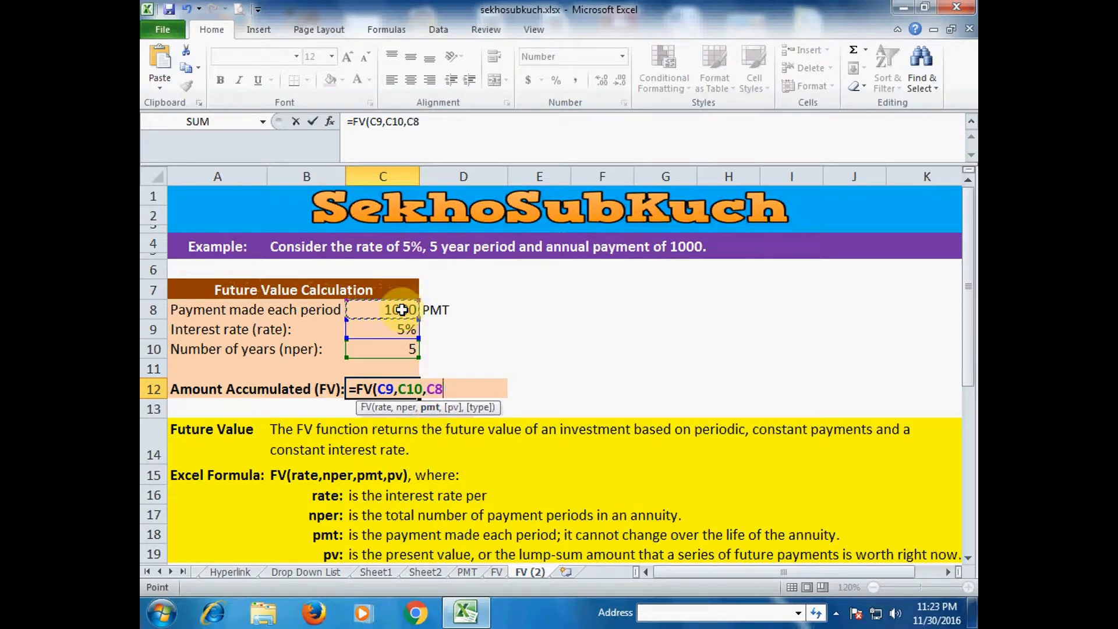
text(,)
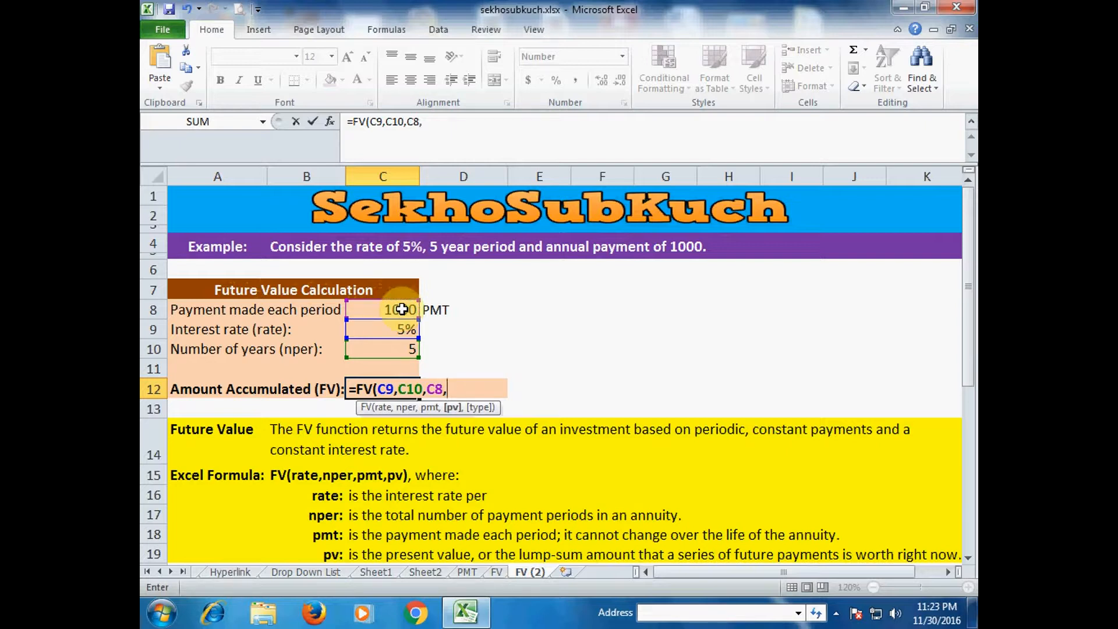
text(0,)
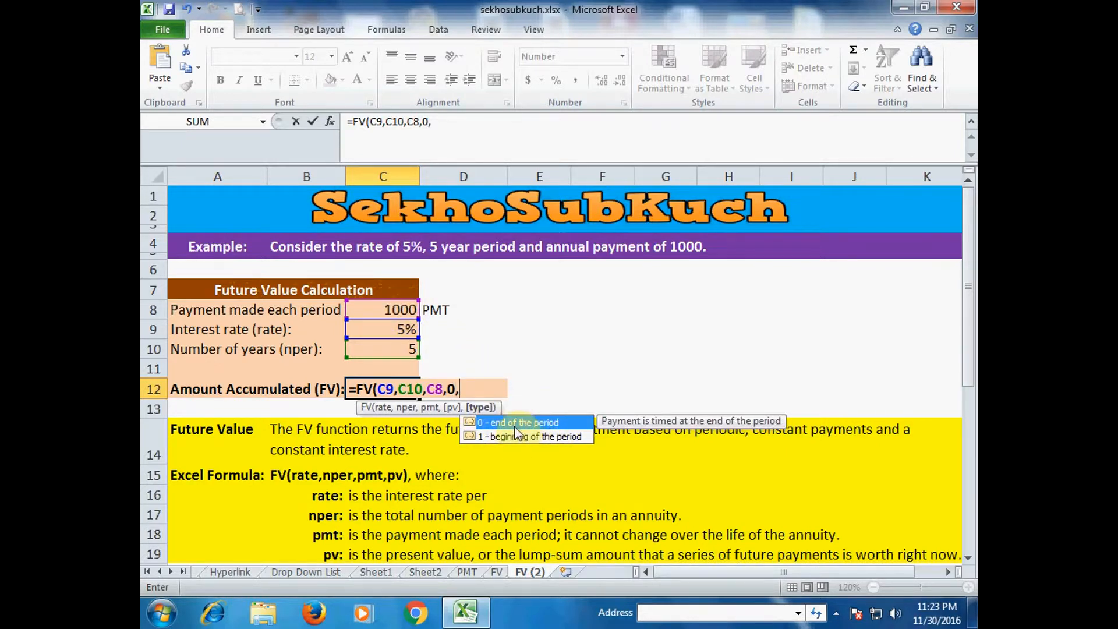
text(0))
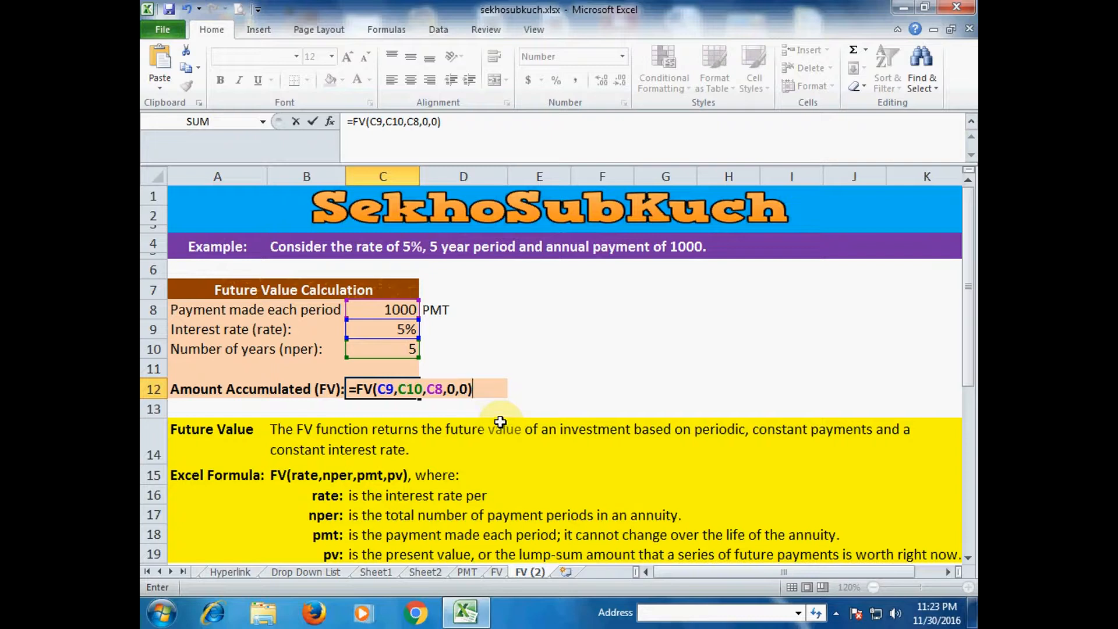
key(Return)
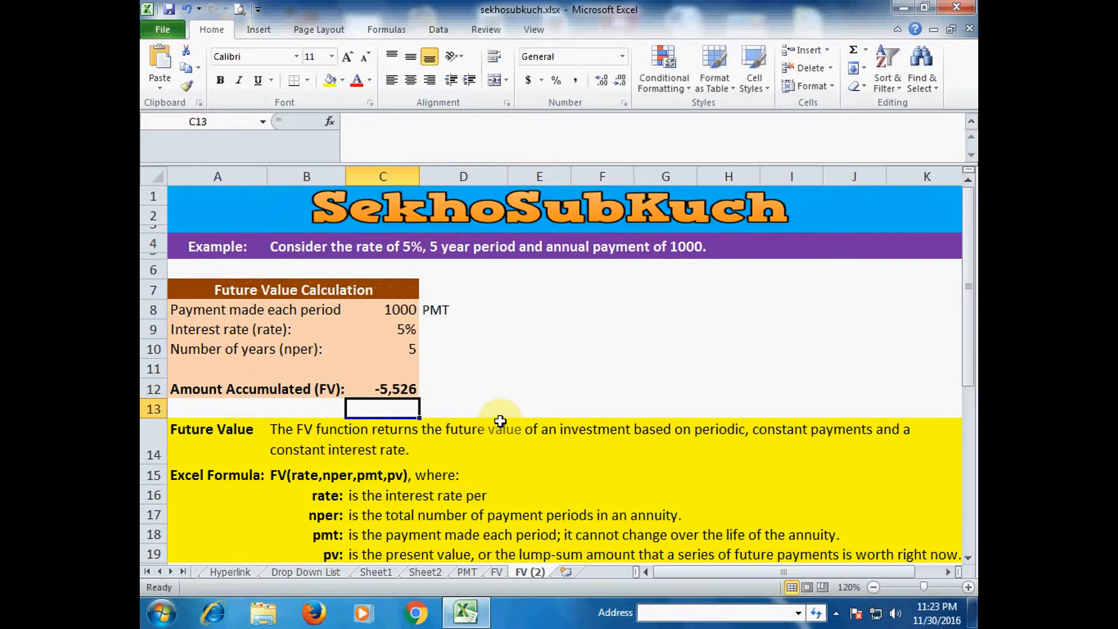
Step: Negate the payment argument in C12 so that the formula reads =FV(C9,C10,-C8,0,0)
click(412, 390)
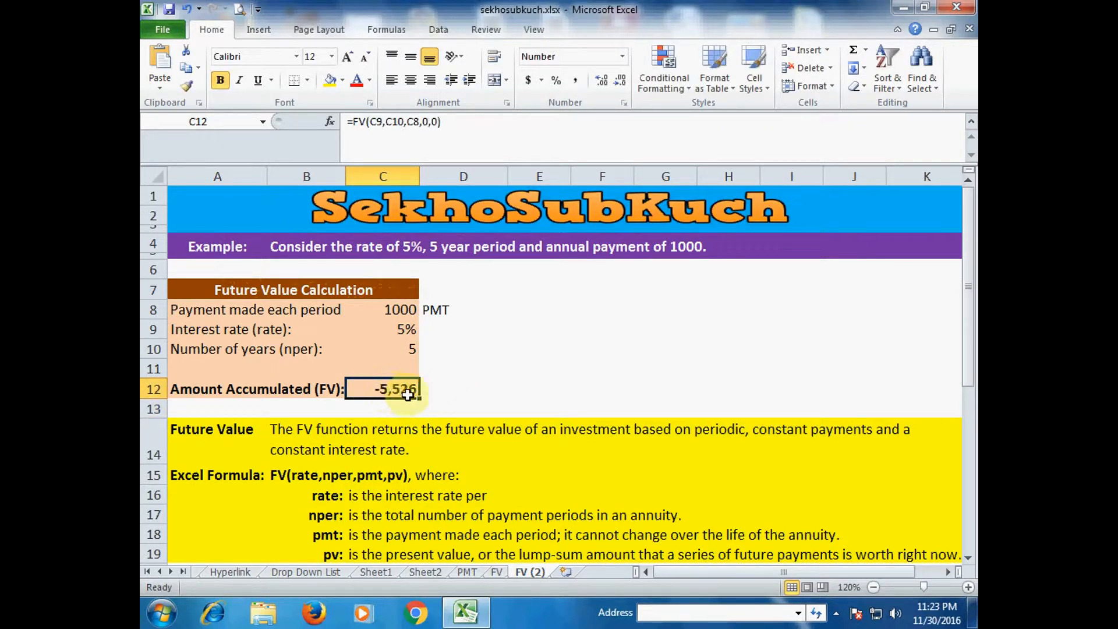
double_click(410, 395)
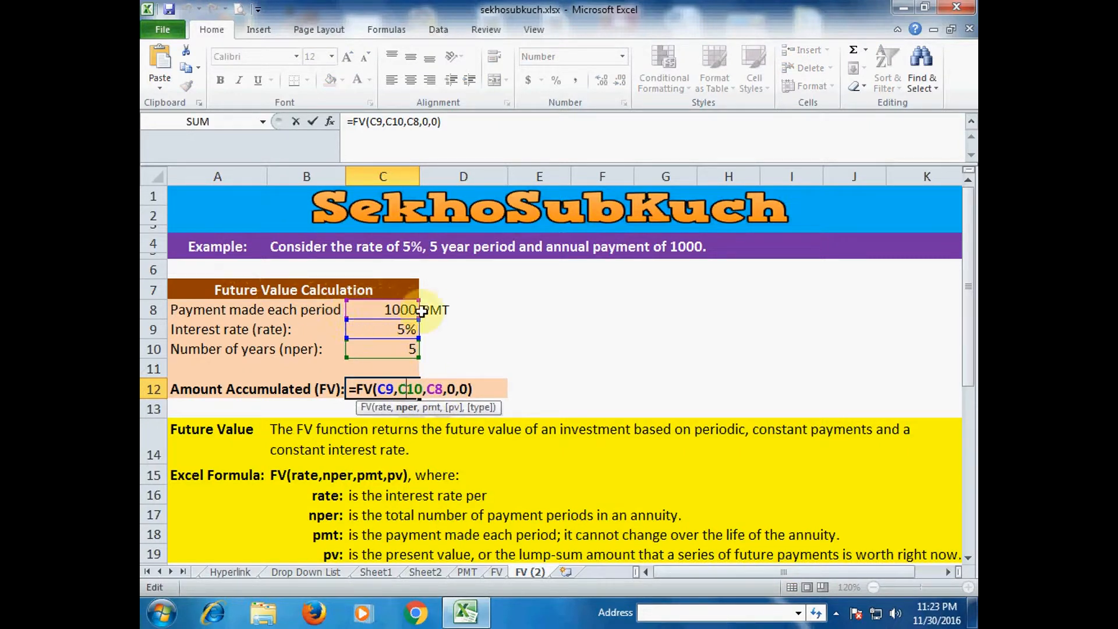
click(426, 388)
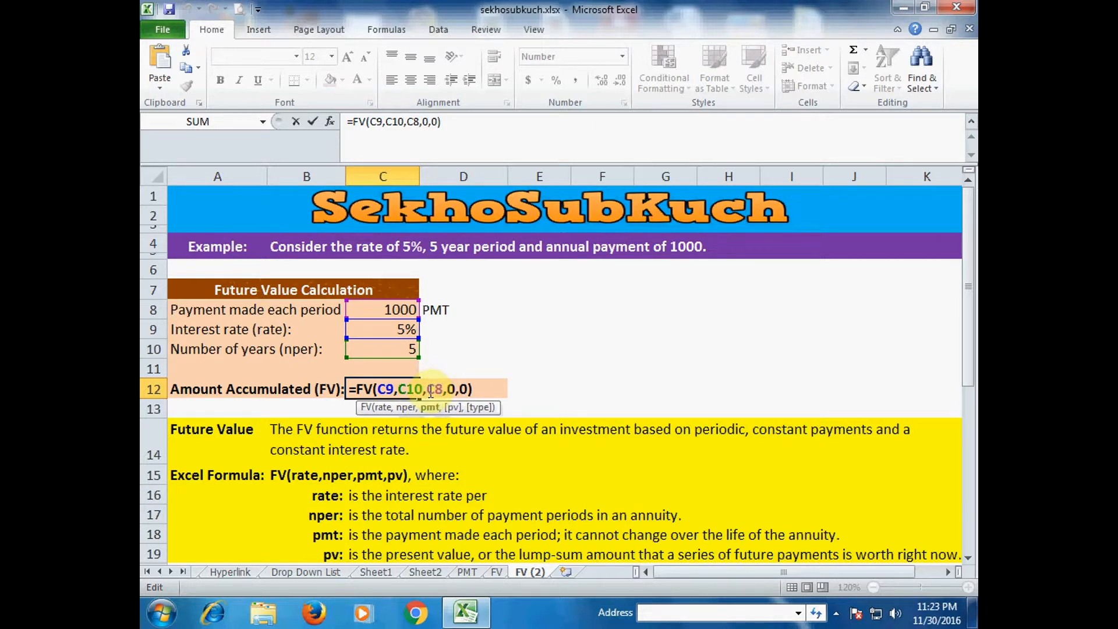
text(-)
click(493, 389)
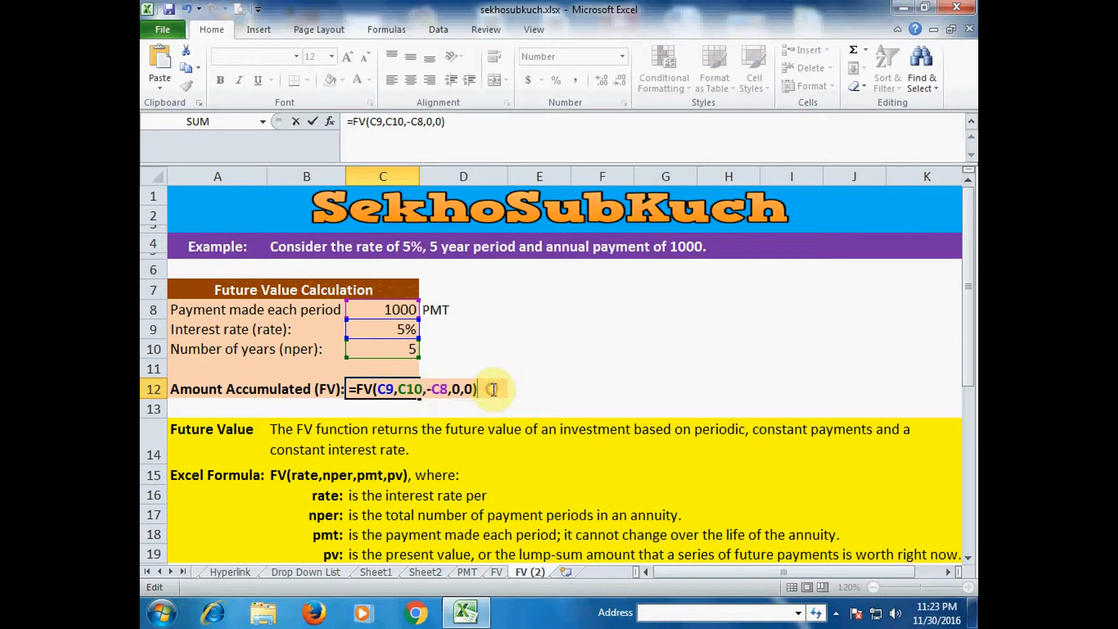
key(Return)
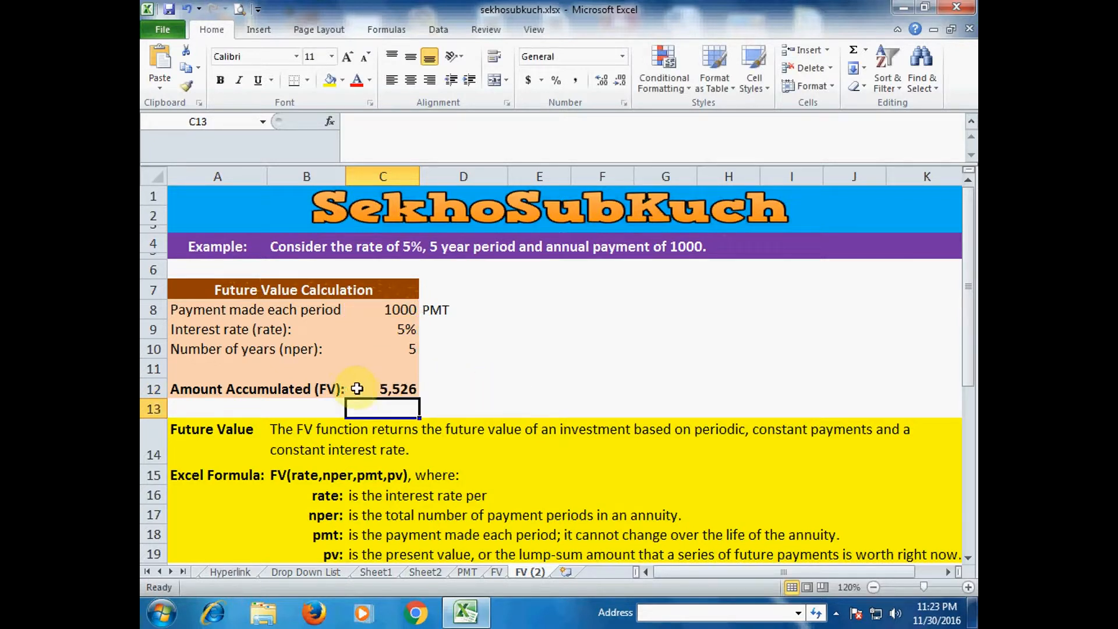
Step: Review the accumulated amount in C12 against the payment, interest rate and number of years in C8 to C10
click(375, 388)
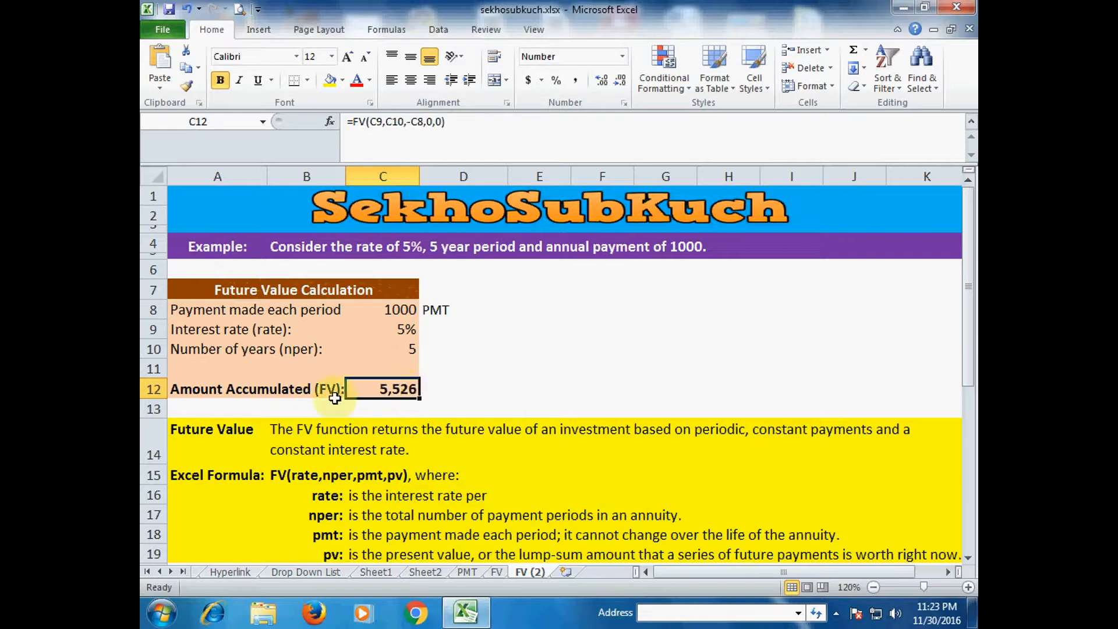
click(417, 309)
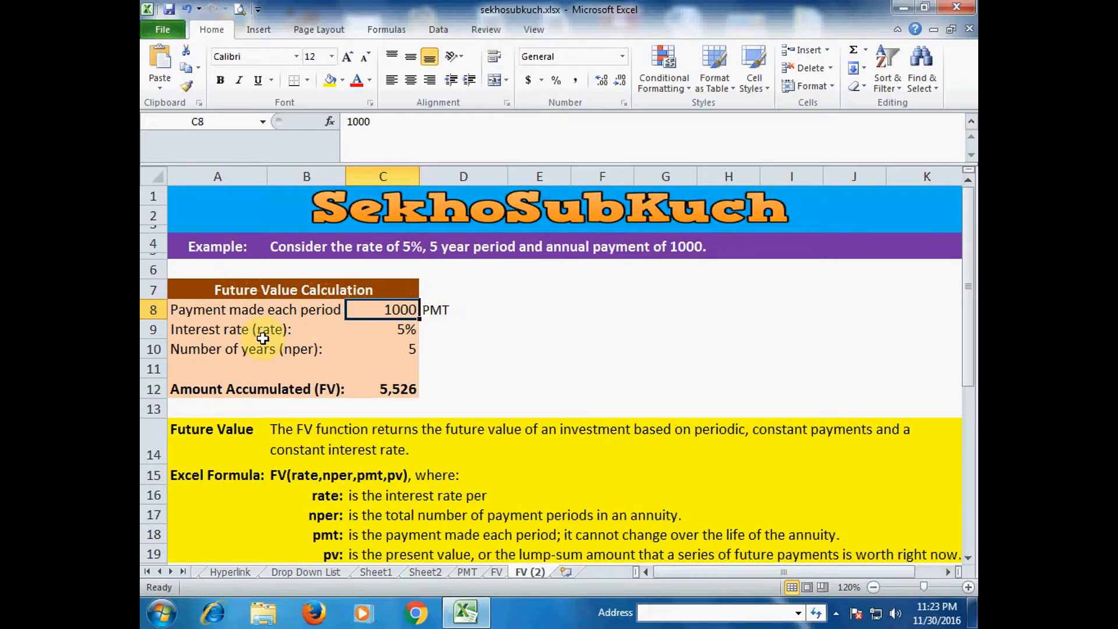
click(409, 333)
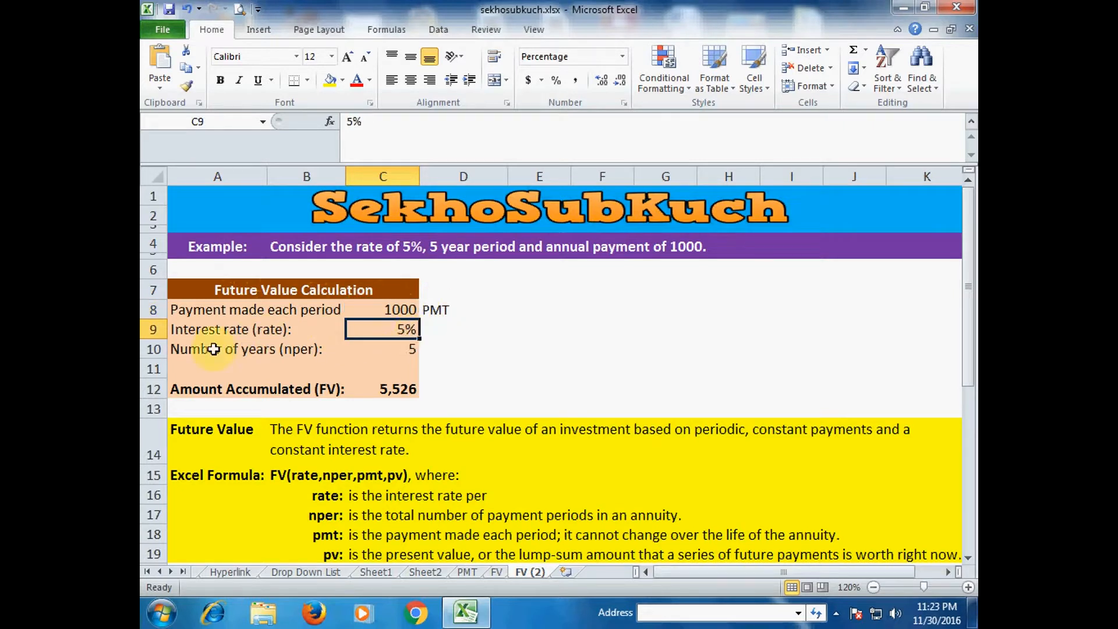
click(378, 348)
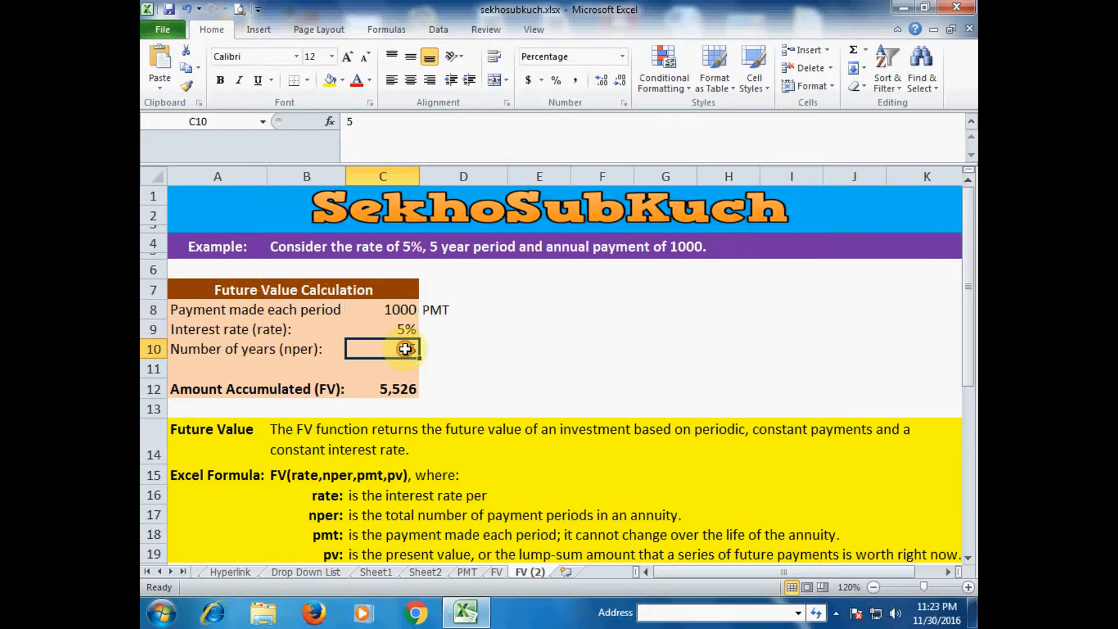
click(402, 389)
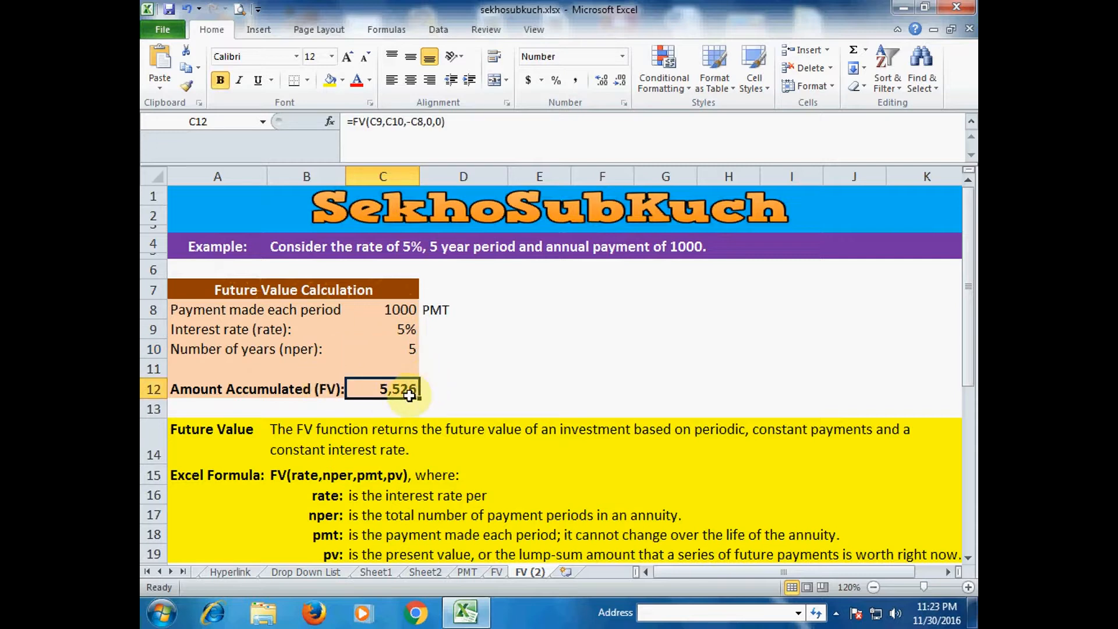